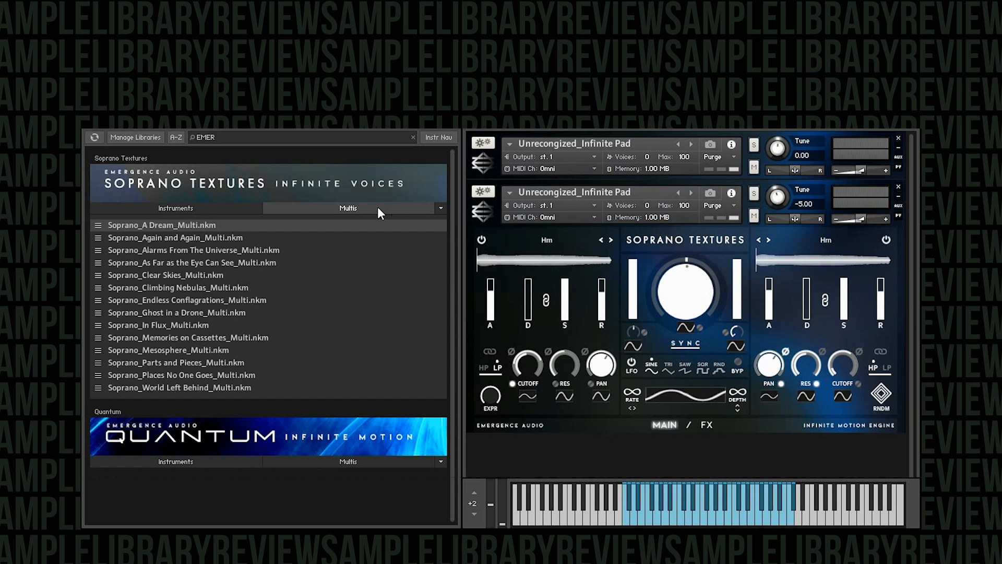
Show the Soprano Textures instruments, remove both loaded instruments from the rack and load INIT - Soprano Textures_Vibrato_MW.nki
click(201, 207)
click(312, 206)
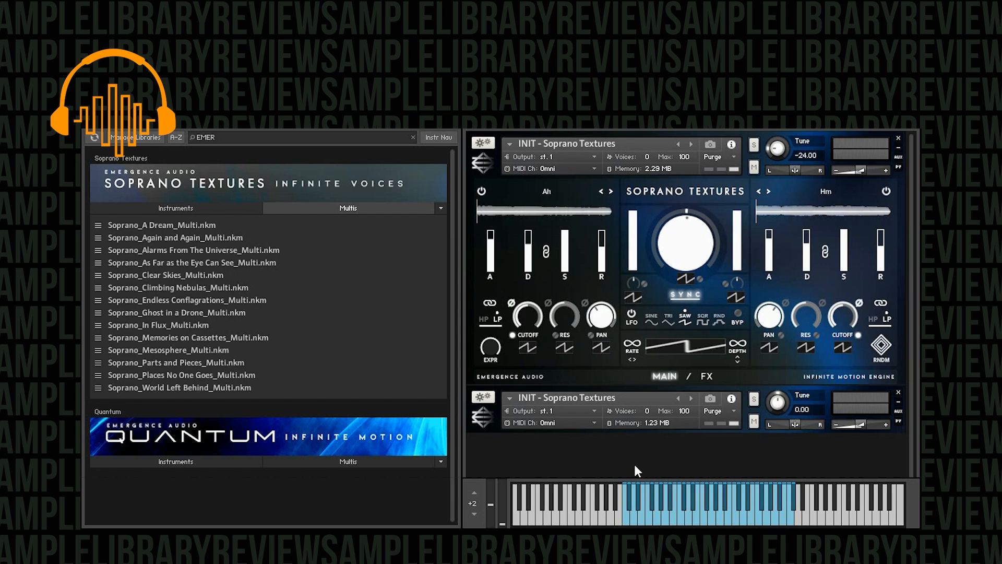
click(204, 208)
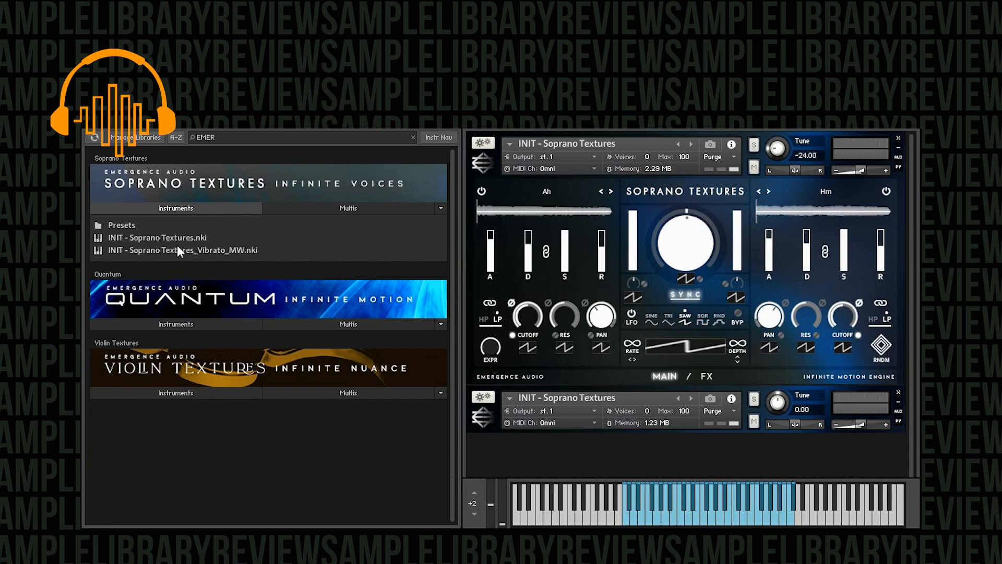
click(897, 137)
click(898, 137)
drag(194, 251, 624, 233)
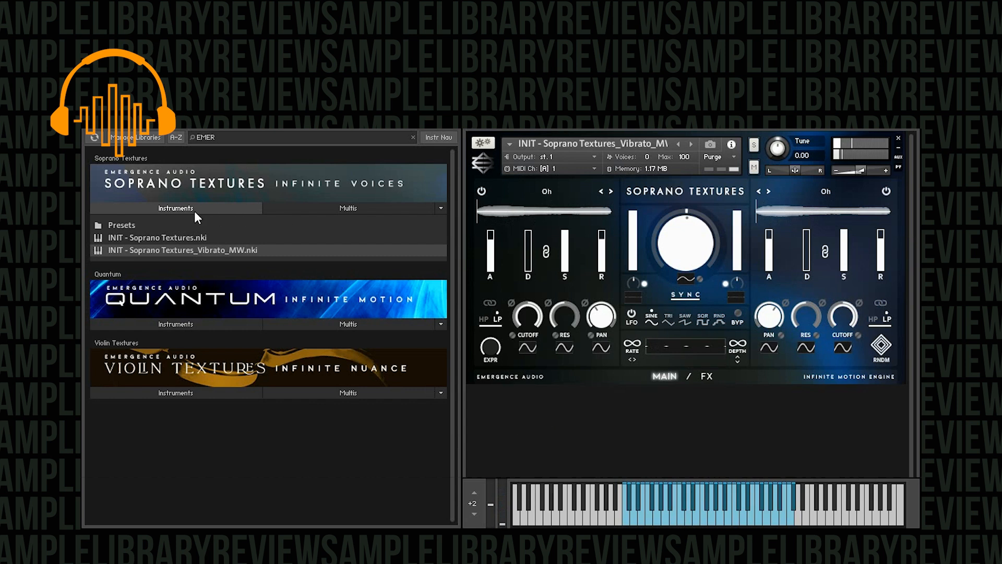
Open the Soprano Textures Presets folder and remove the Vibrato_MW instrument from the rack without saving its changes
double_click(113, 224)
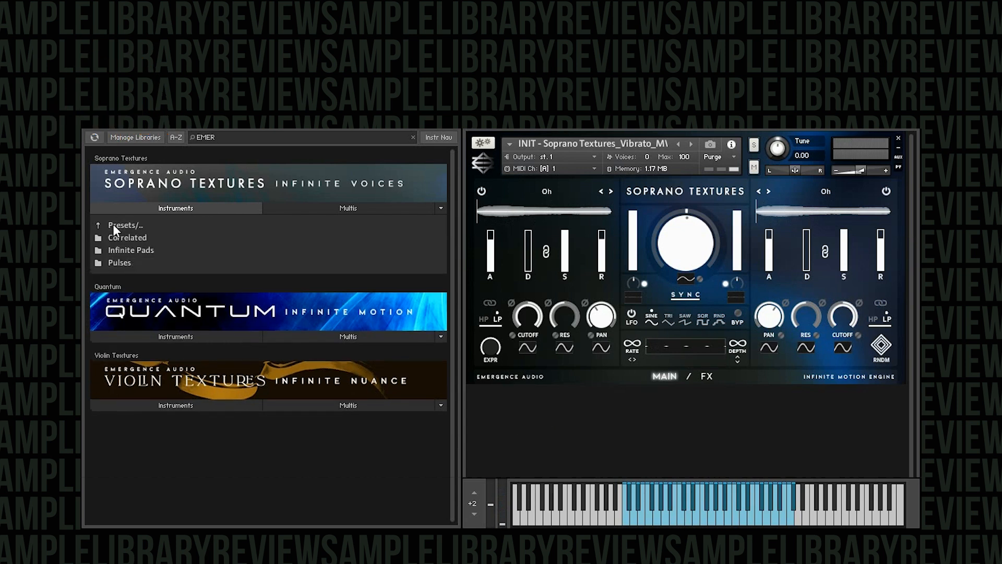
click(899, 139)
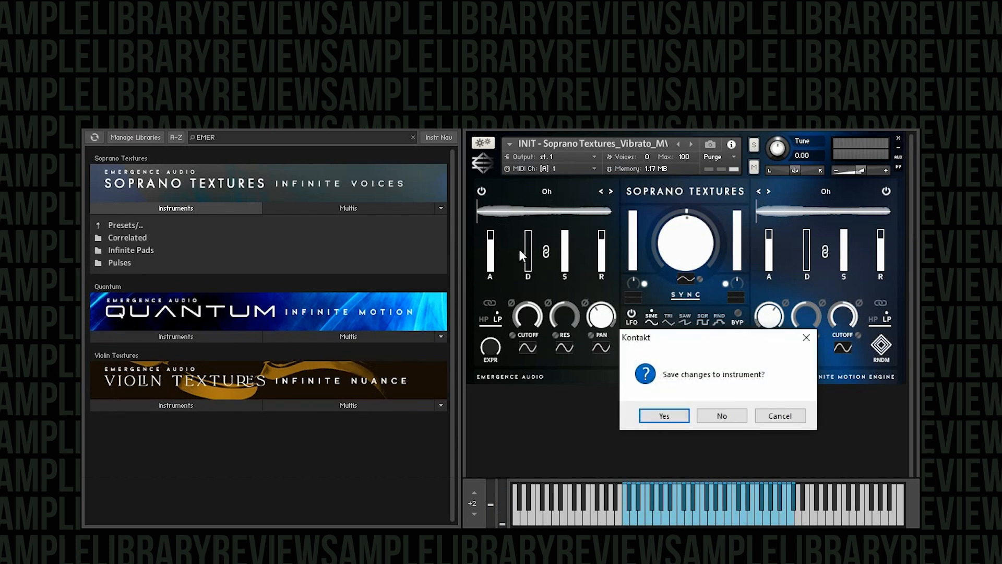
click(719, 415)
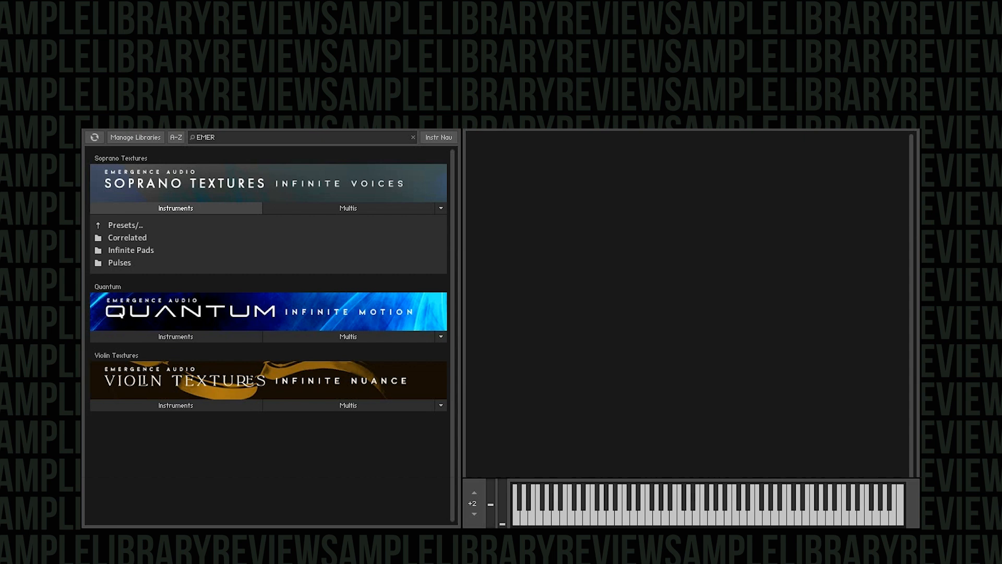
Open the Correlated presets folder and load its presets one by one up to Soprano_Eh_Correlated
click(125, 236)
drag(147, 239, 156, 304)
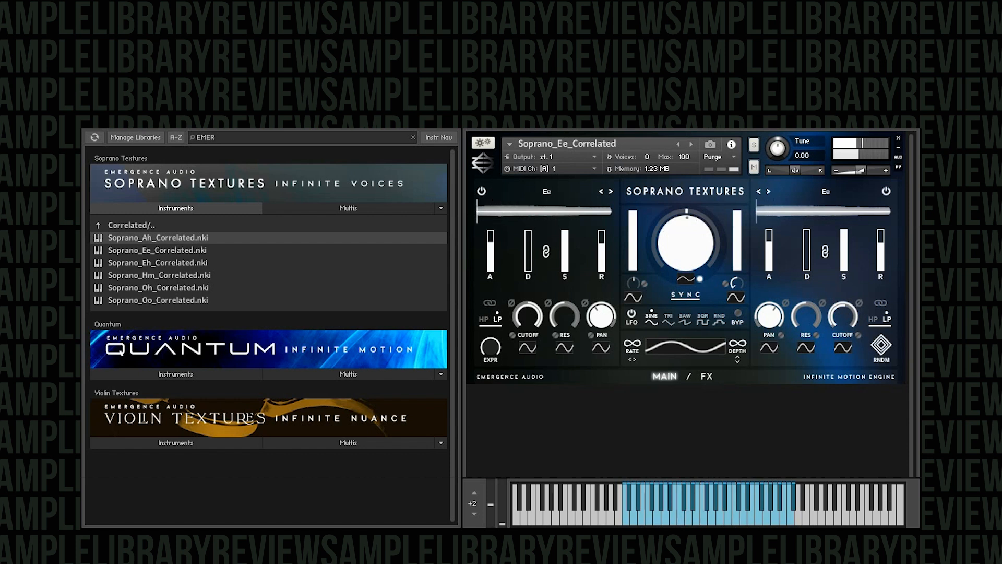
click(149, 259)
drag(135, 262, 641, 245)
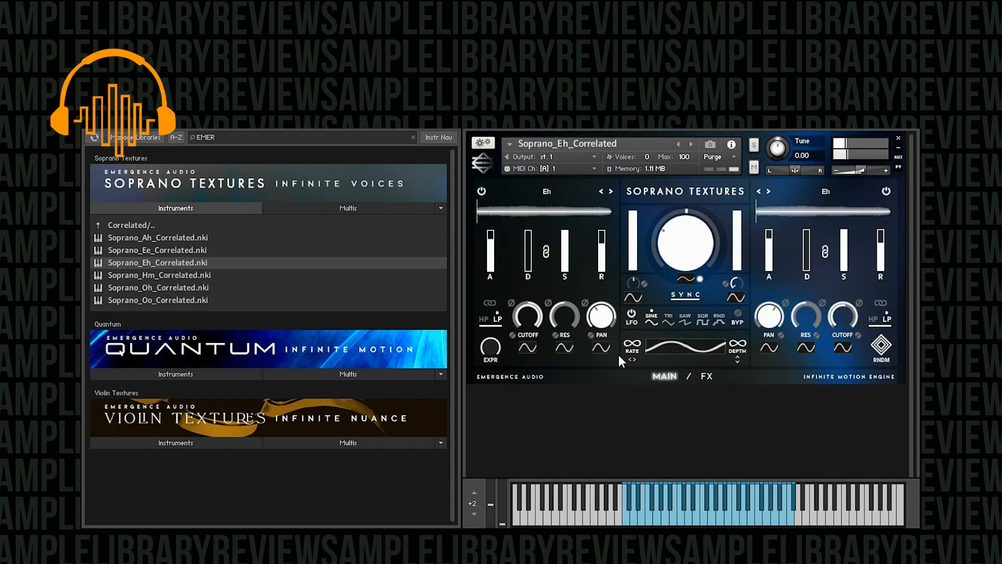
Load the Soprano_Hm_Correlated, Soprano_Oh_Correlated and Soprano_Oo_Correlated presets in turn, each replacing the loaded instrument
drag(179, 275, 604, 324)
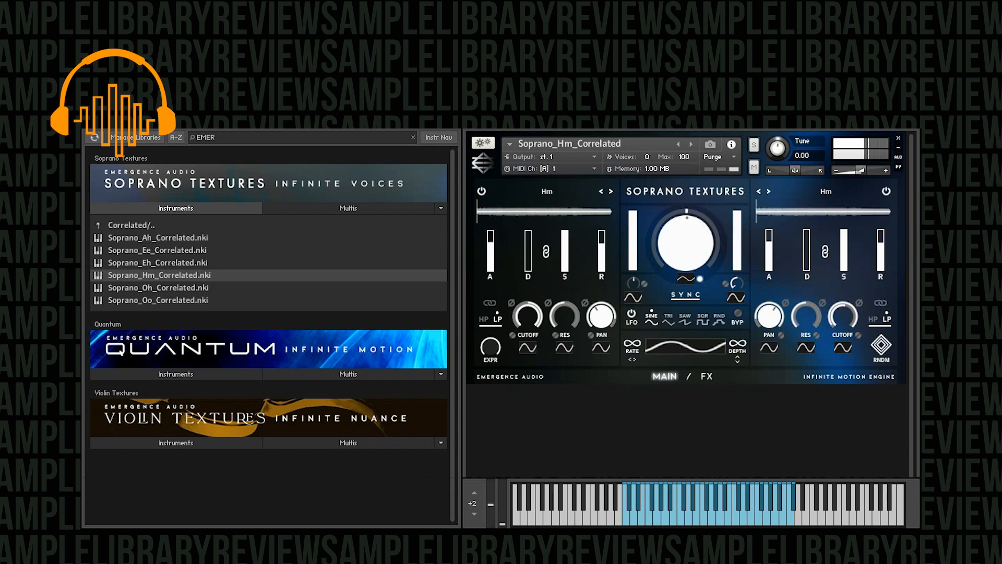
drag(168, 287, 611, 284)
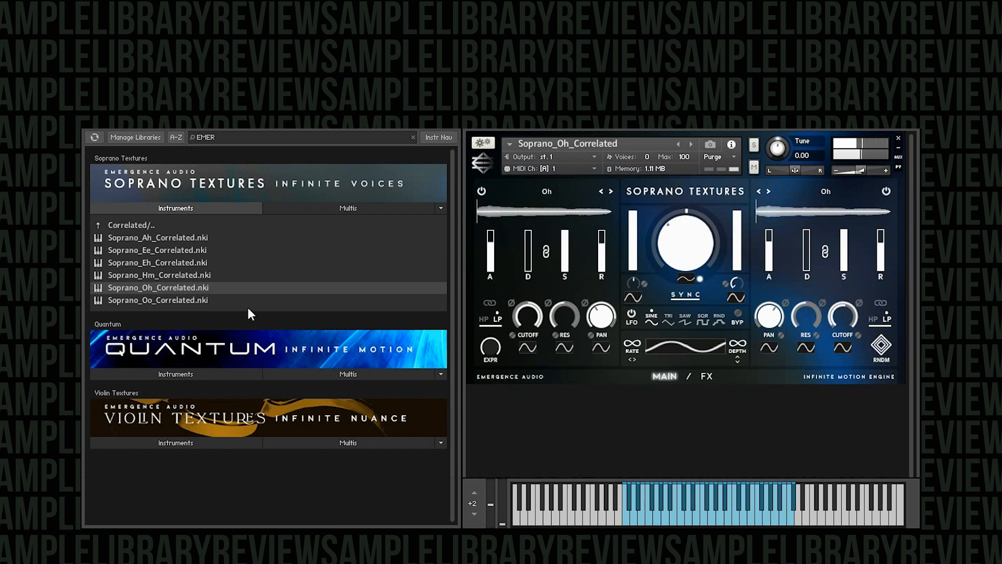
drag(177, 301, 777, 229)
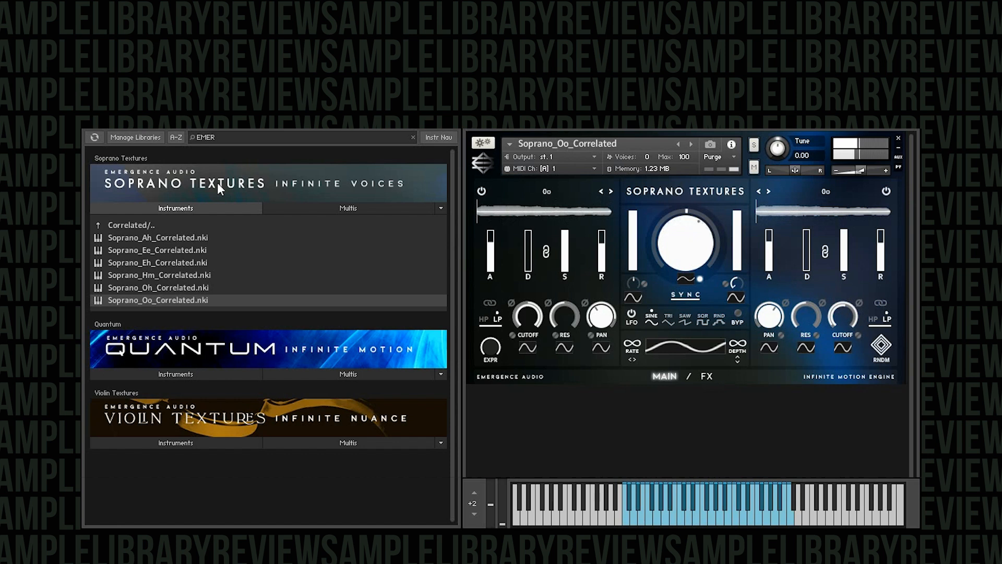
Load Soprano_A Peace of Serenity from the Infinite Pads presets and inspect its effects page before returning to the main page
double_click(134, 223)
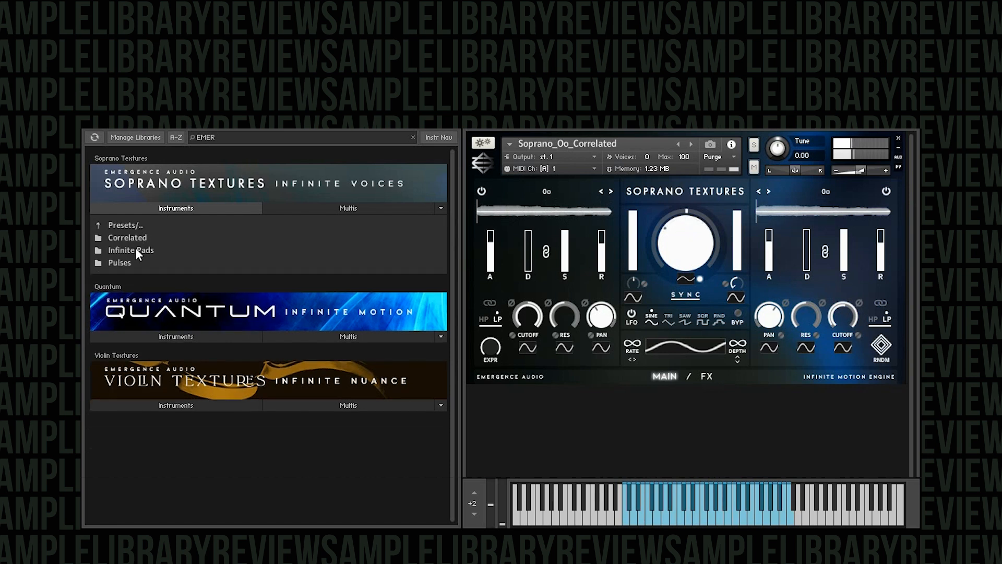
double_click(136, 248)
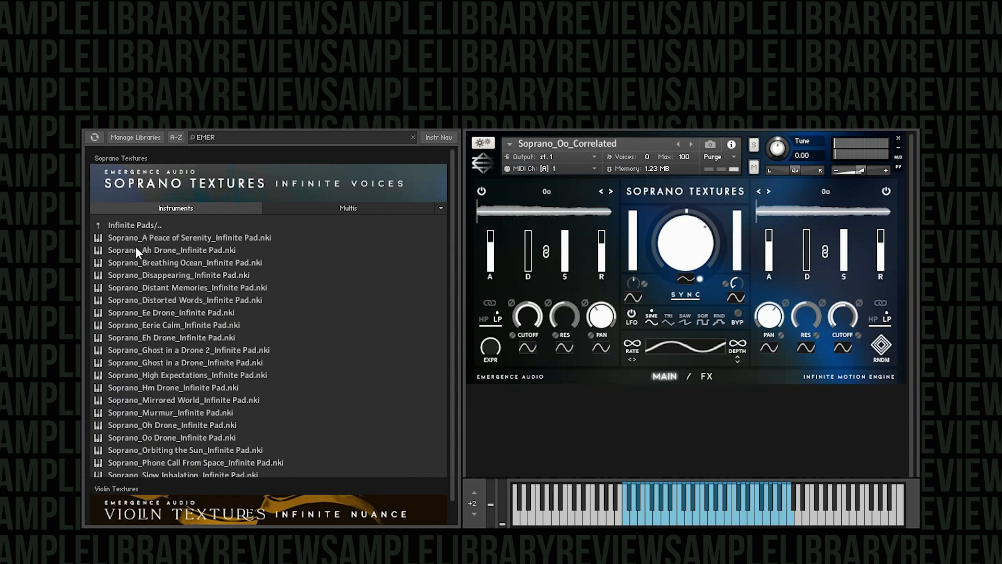
drag(138, 235, 638, 373)
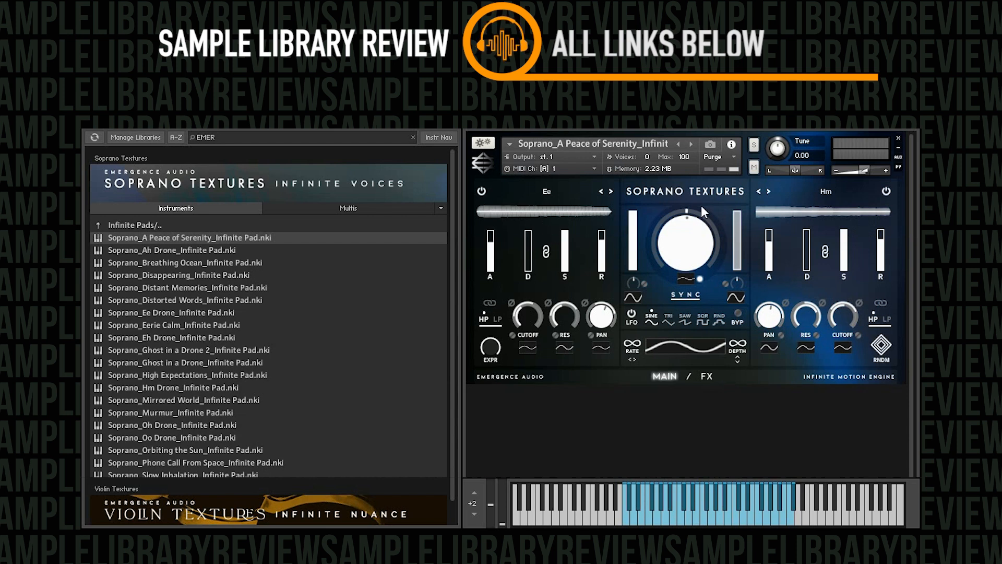
click(705, 378)
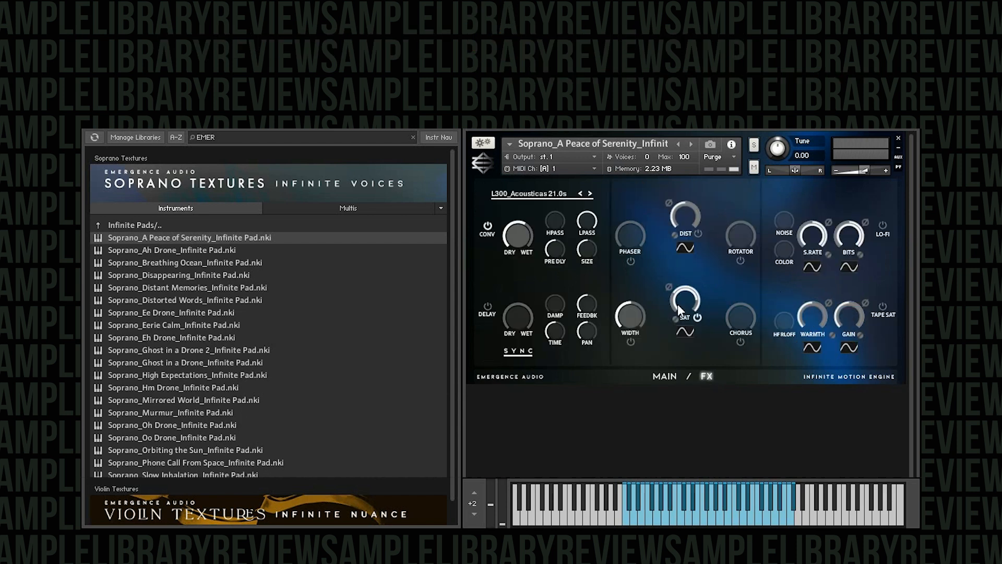
click(663, 377)
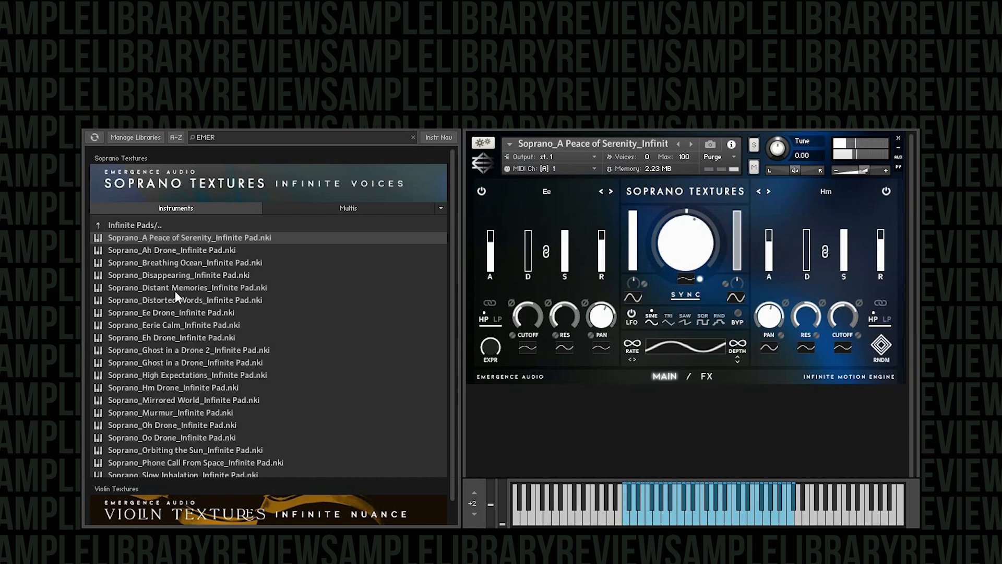
Replace the loaded instrument with Soprano_Breathing Ocean_Infinite Pad, followed by Soprano_Disappearing_Infinite Pad, discarding the changes
click(149, 262)
drag(156, 268, 600, 249)
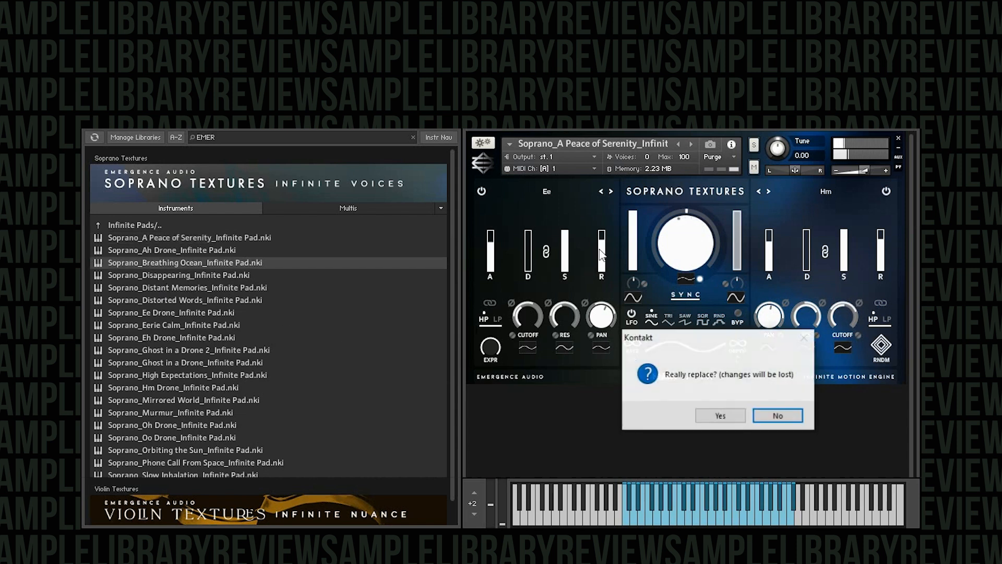
click(699, 416)
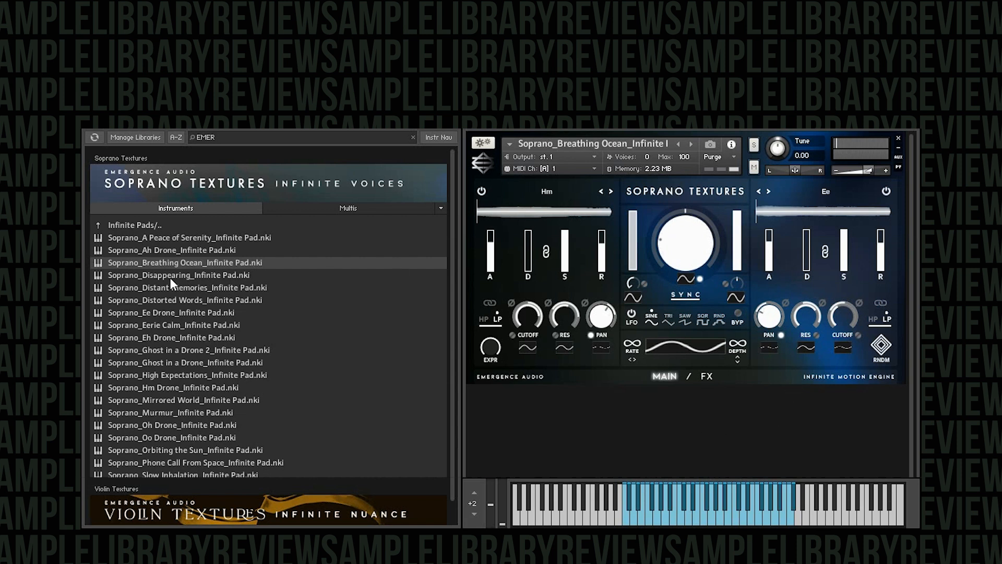
drag(150, 275, 661, 378)
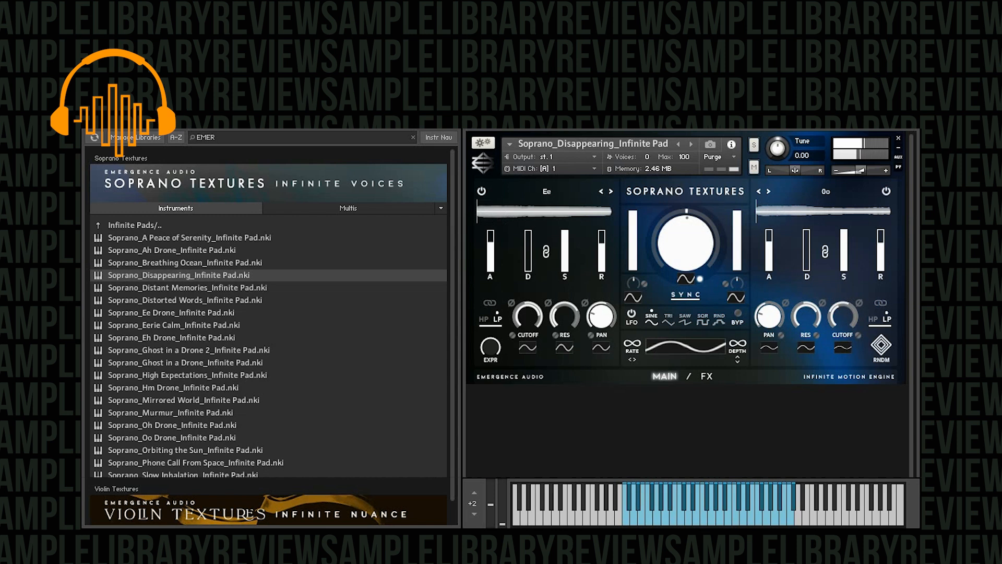
Load Soprano_Distorted Words_Infinite Pad and Soprano_Ee Drone_Infinite Pad in turn, each replacing the loaded pad
drag(166, 299, 642, 466)
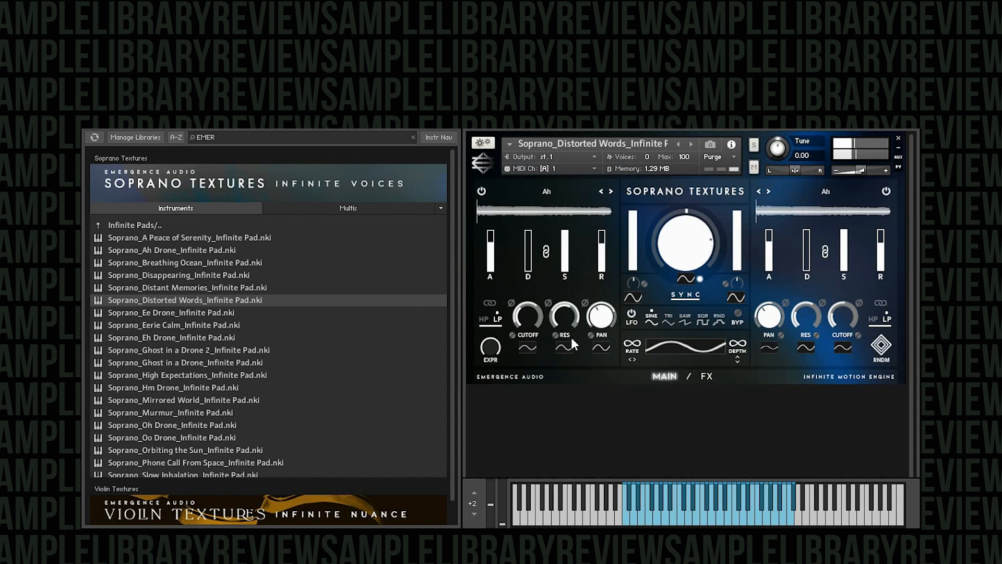
click(137, 312)
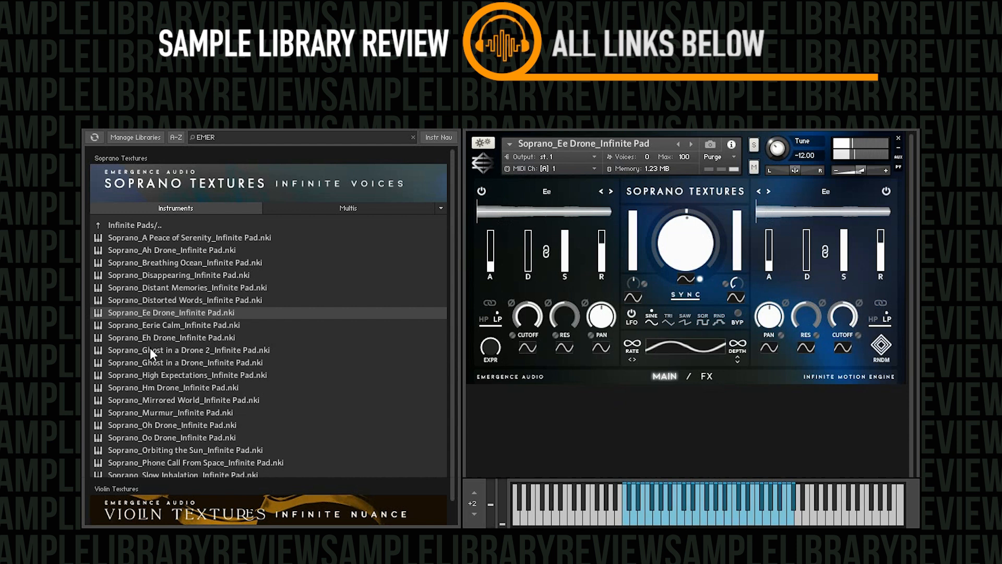
Load Soprano_Ghost in a Drone 2_Infinite Pad and compare its effects page with its main page
double_click(198, 350)
drag(199, 349, 684, 364)
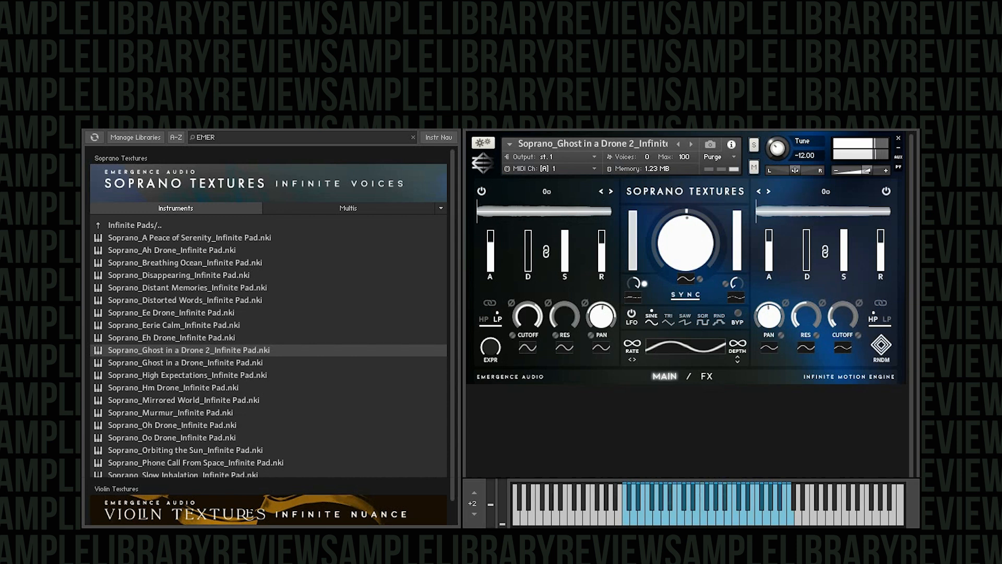
click(704, 377)
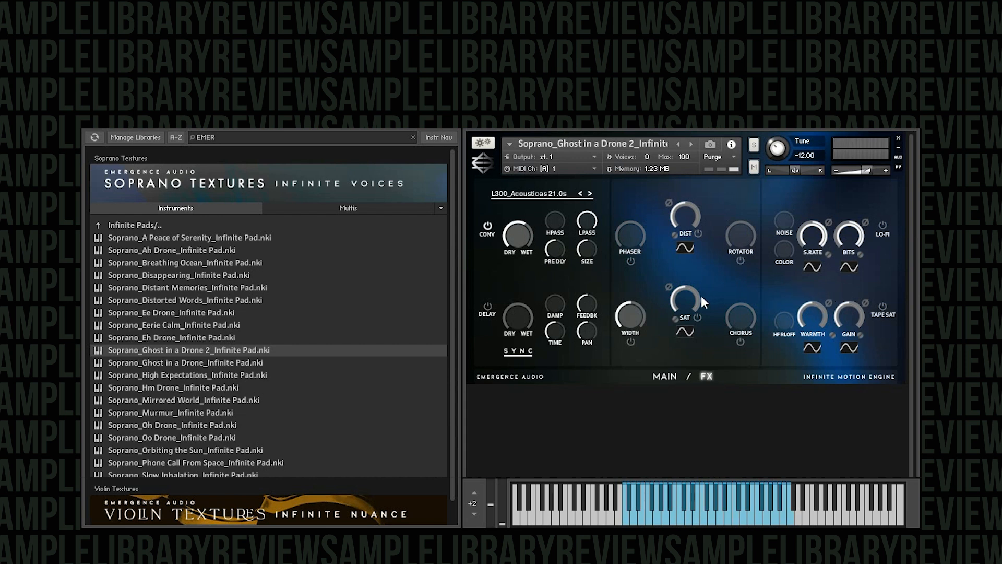
click(665, 376)
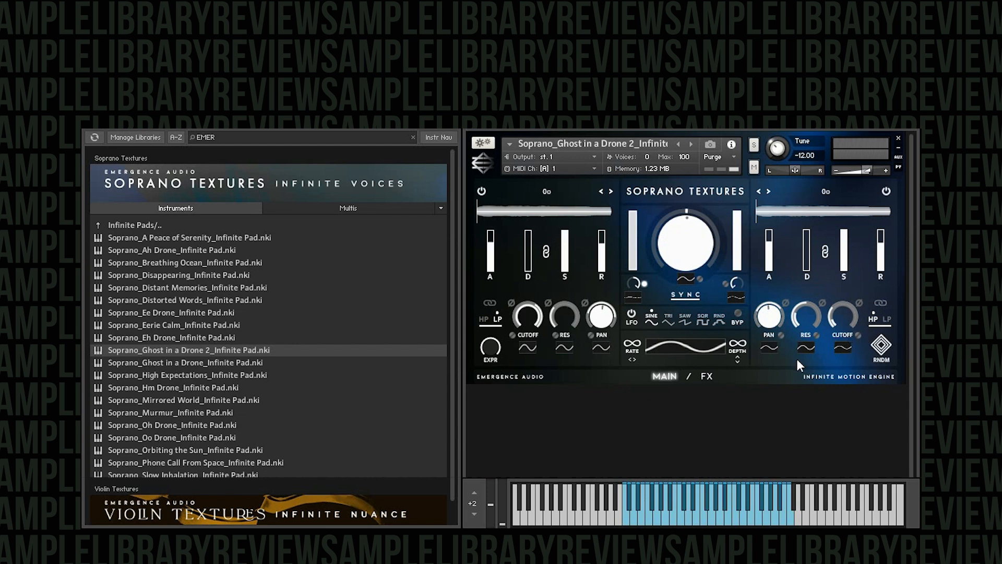
click(710, 381)
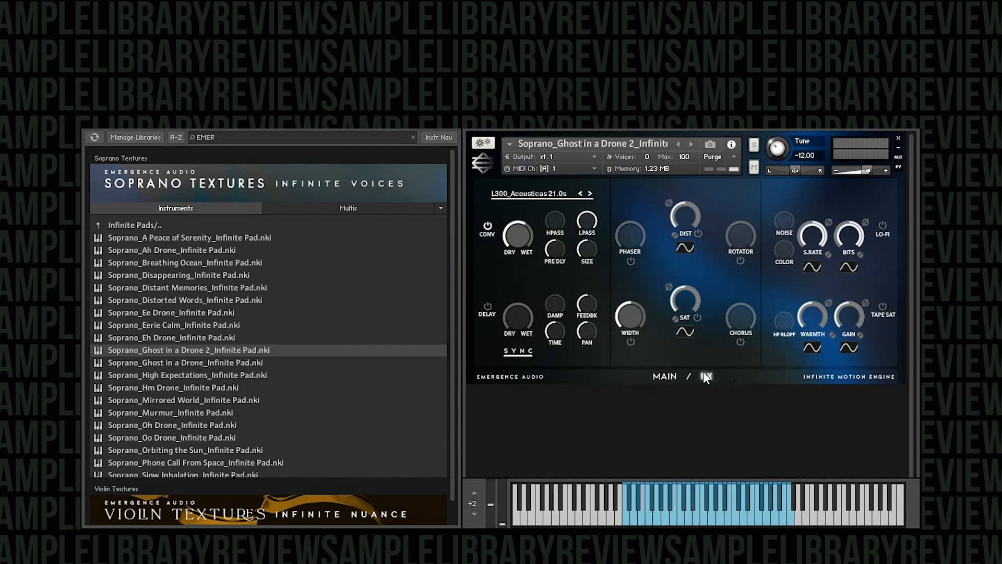
click(669, 376)
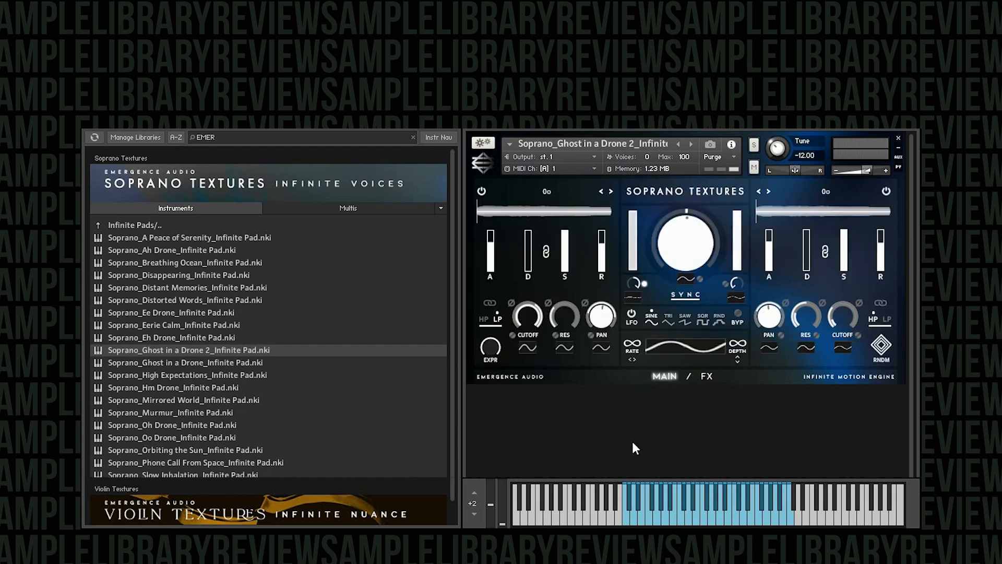
Replace the loaded pad with Soprano_High Expectations_Infinite Pad, discarding changes, followed by Soprano_Mirrored World_Infinite Pad
drag(161, 377, 674, 305)
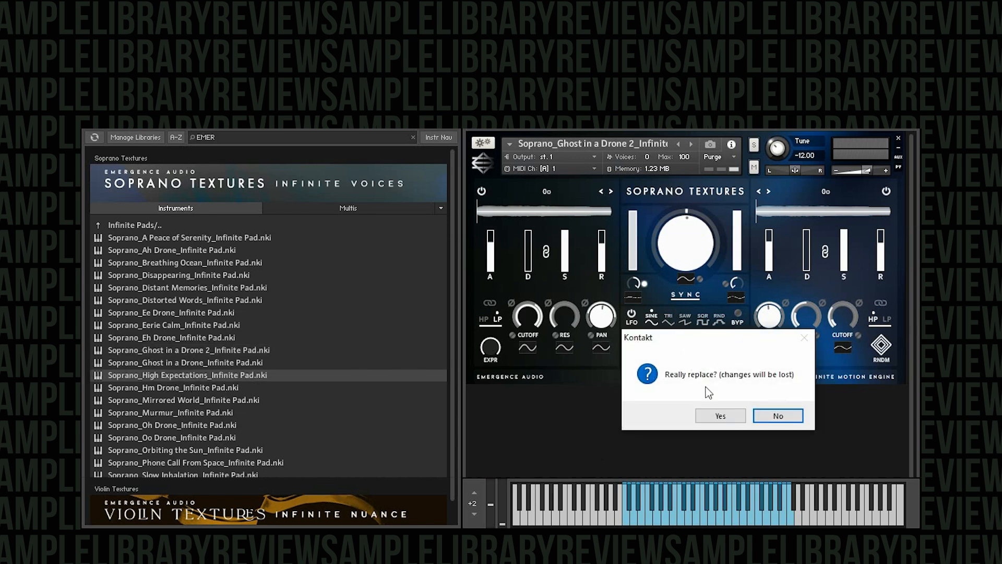
click(725, 415)
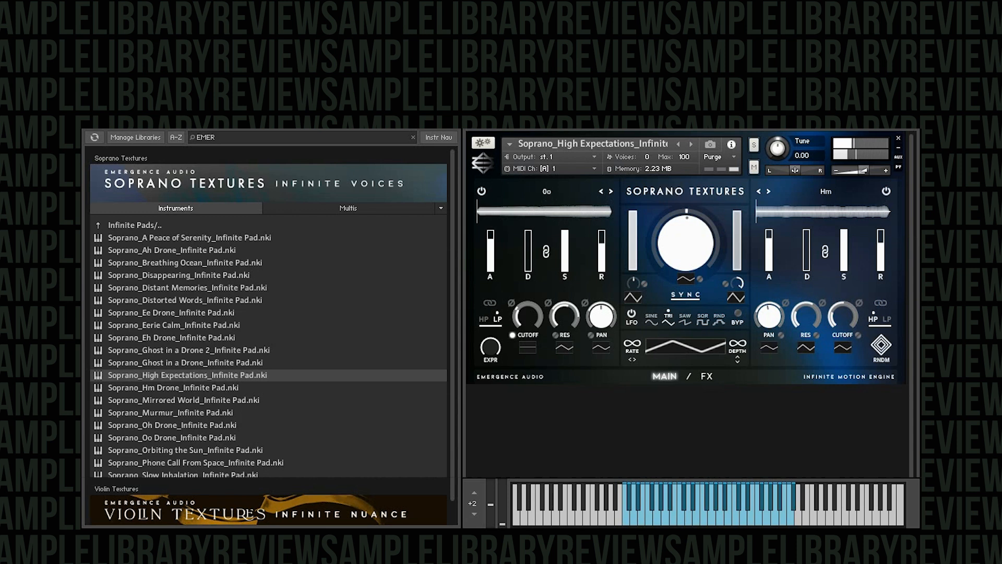
double_click(193, 399)
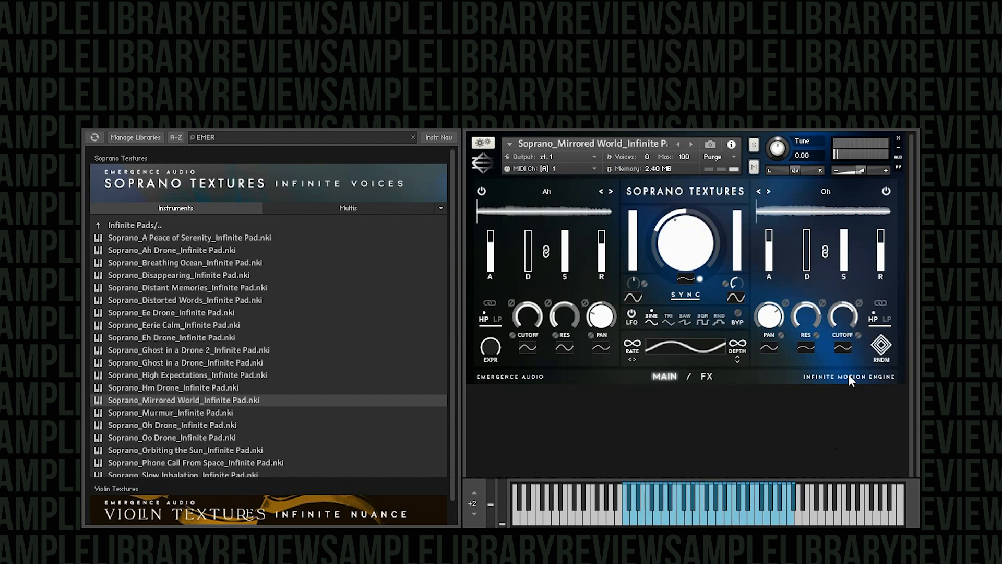
Randomize the Mirrored World pad's sound settings three times
click(880, 347)
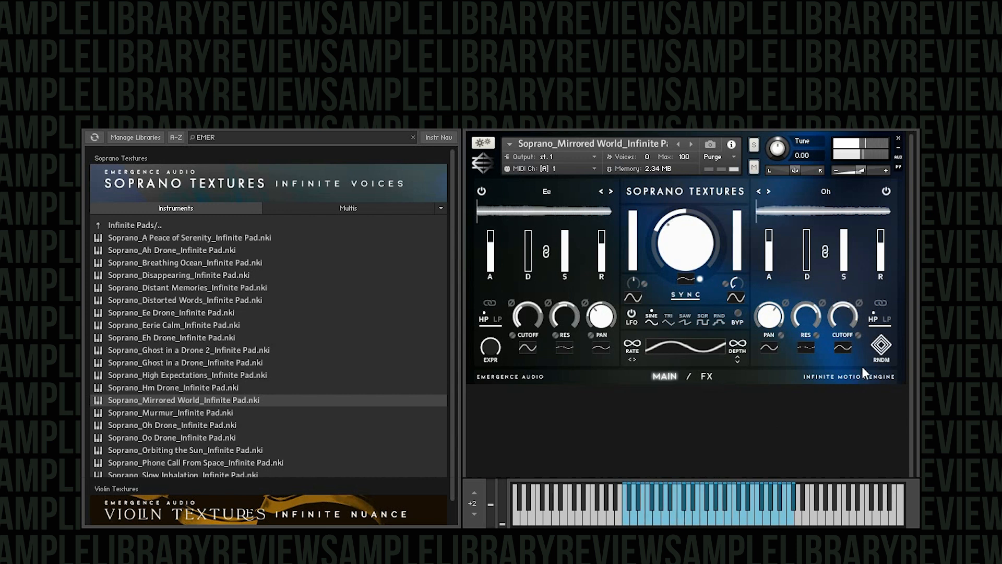
click(881, 346)
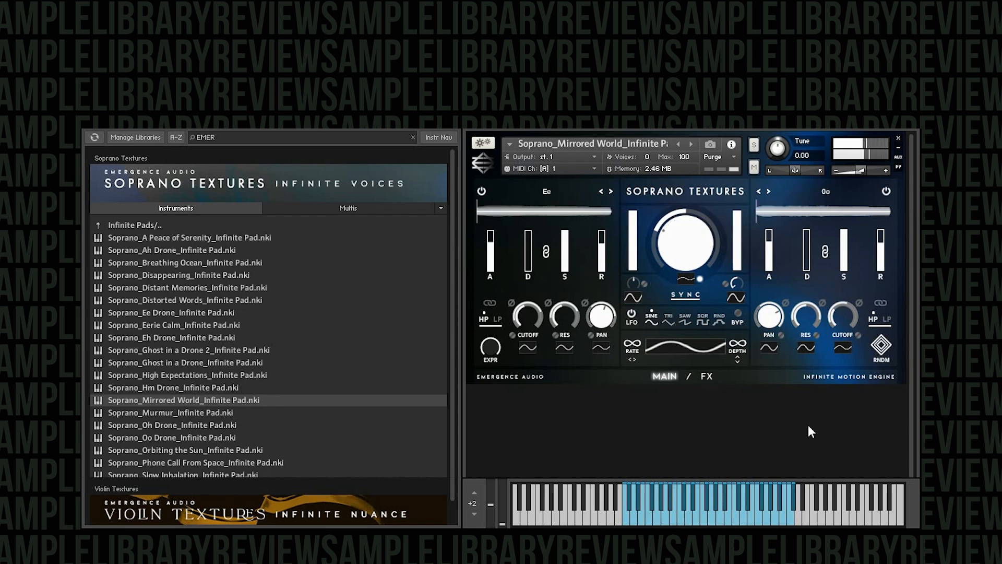
click(880, 347)
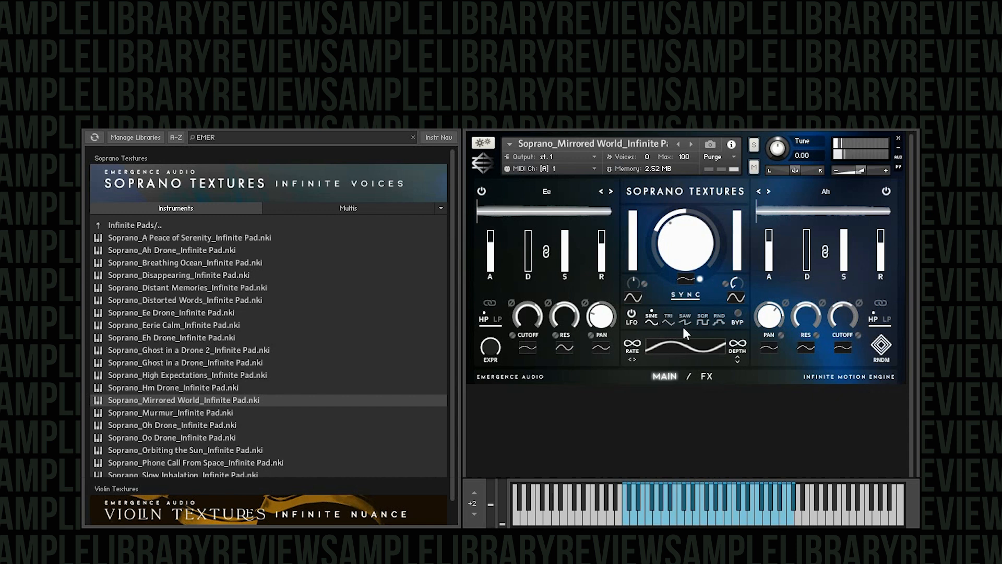
Replace the Mirrored World pad with Soprano_Orbiting the Sun_Infinite Pad, discarding the changes
click(148, 447)
drag(530, 340, 532, 342)
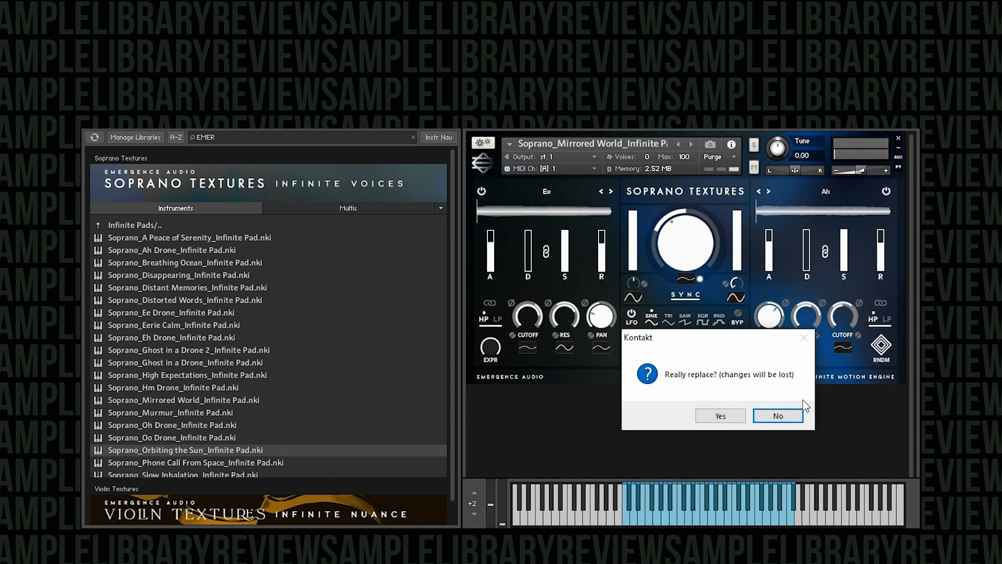
click(706, 417)
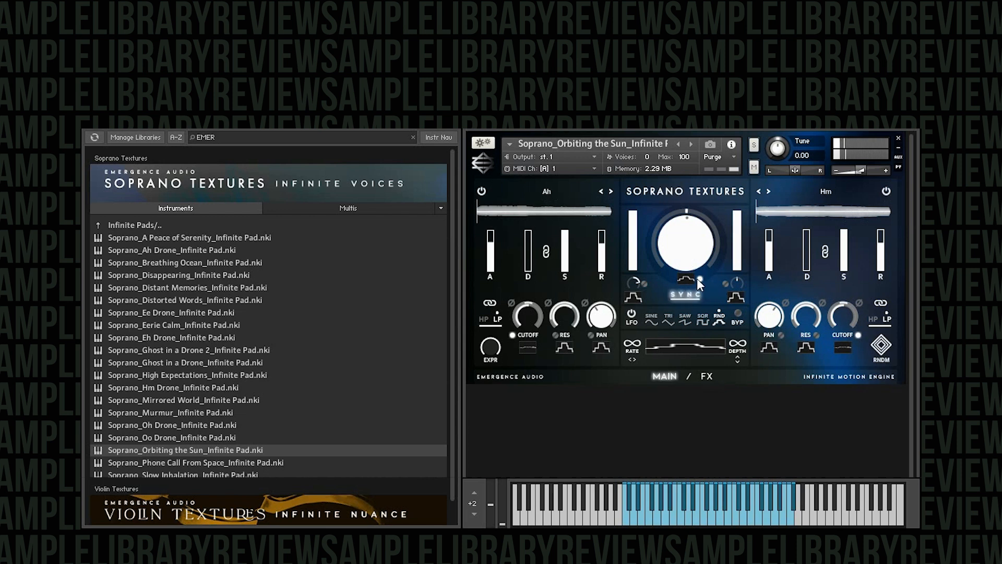
Increase the LFO modulation amount on the large central knob and raise the overall LFO depth
drag(687, 277, 683, 245)
drag(738, 343, 733, 312)
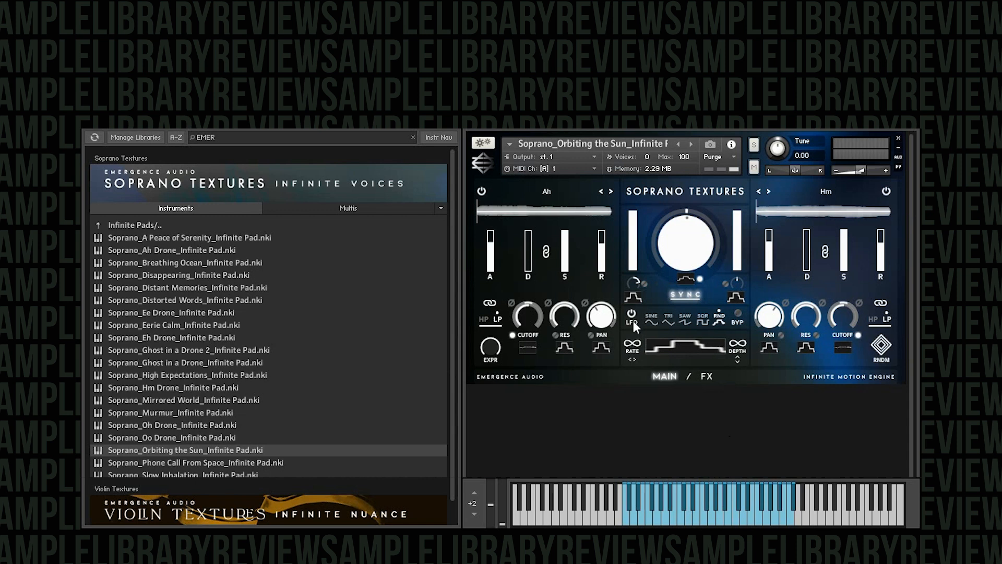
Adjust the LFO depth and enable LFO pan modulation on both layers, setting the Ah layer's pan to 100 R
drag(634, 349, 736, 338)
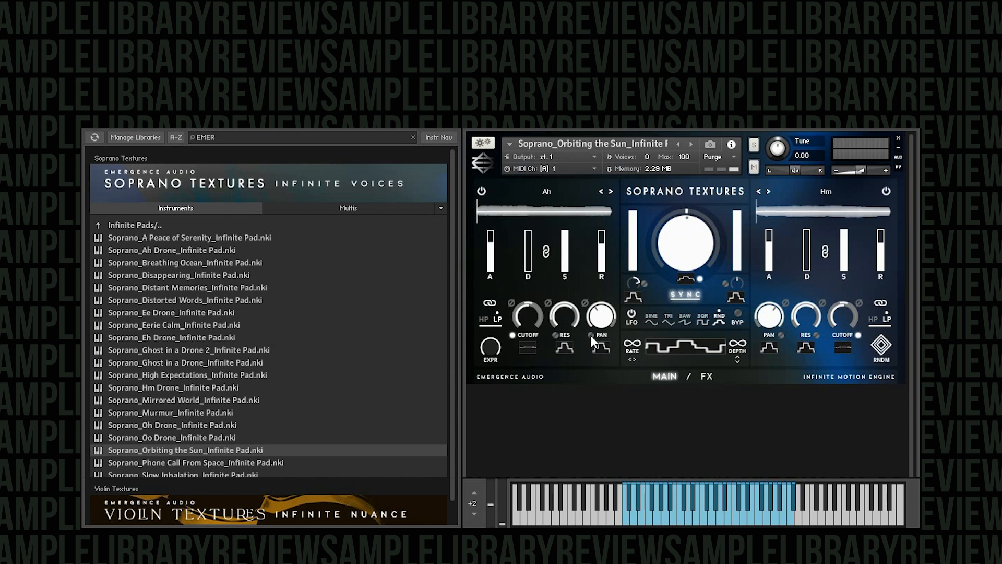
drag(600, 320, 595, 298)
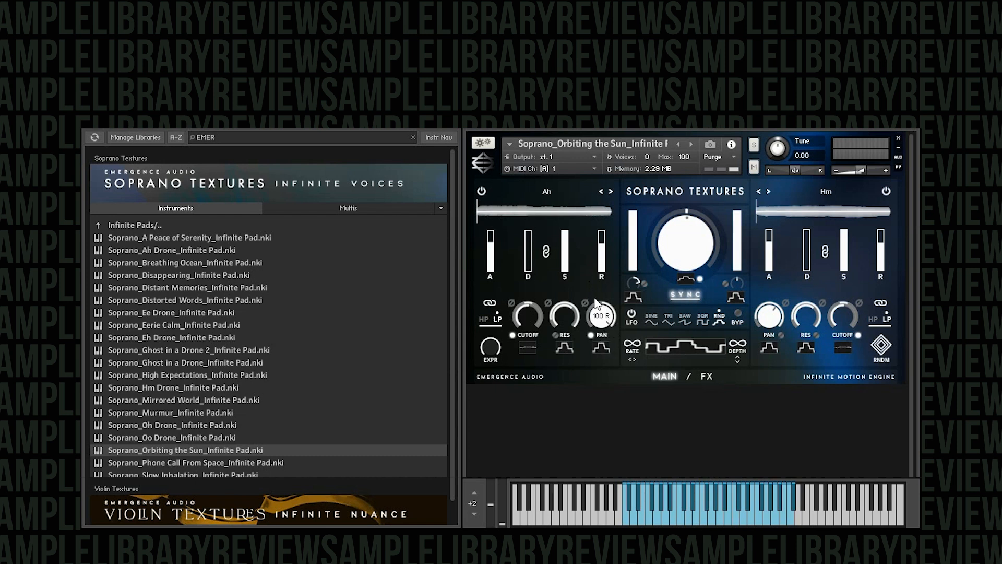
click(780, 334)
drag(759, 343, 763, 423)
click(816, 335)
Enable the width effect at 78.0 and the chorus effect at a low amount, and return to the main controls
click(706, 376)
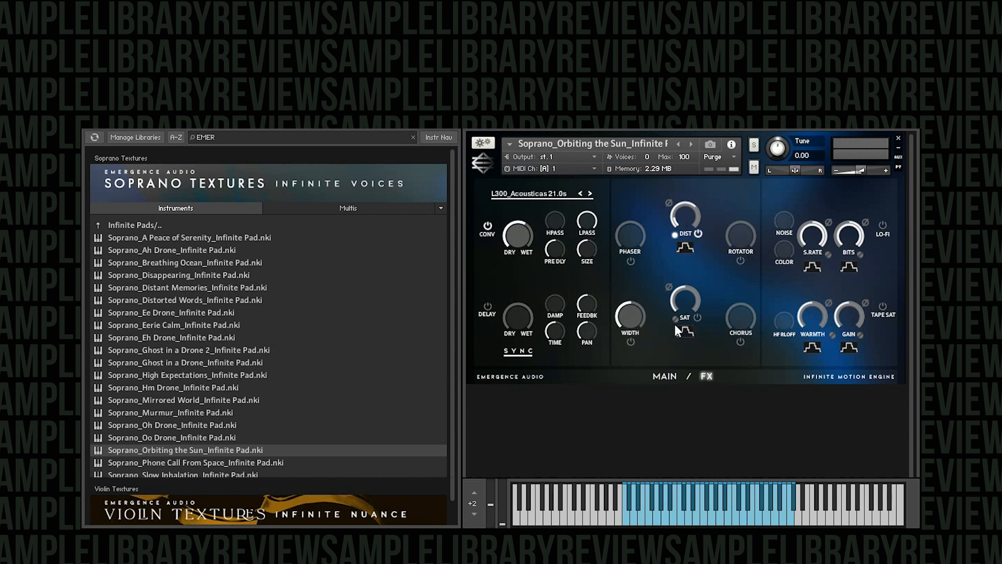
drag(630, 316, 628, 290)
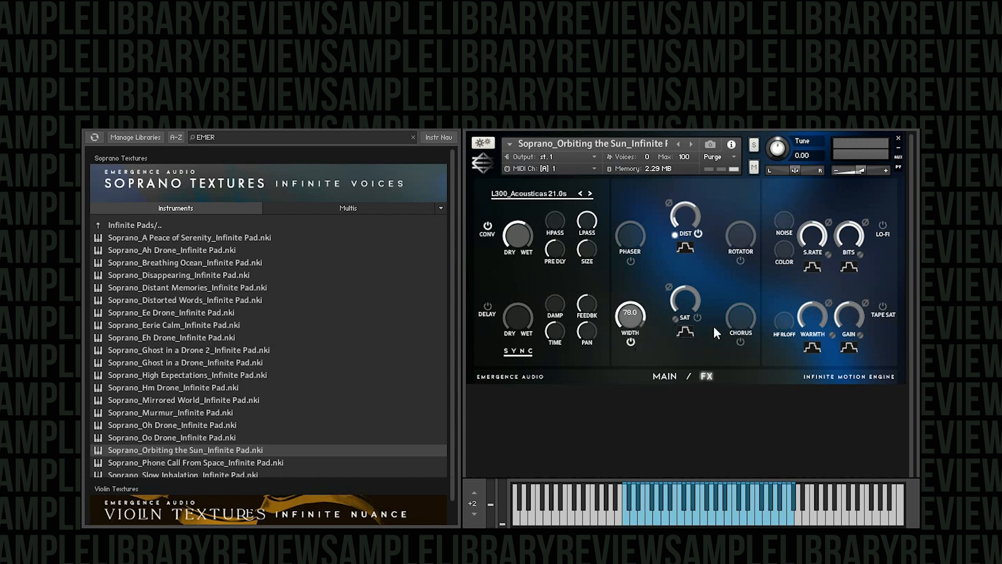
drag(747, 327, 739, 317)
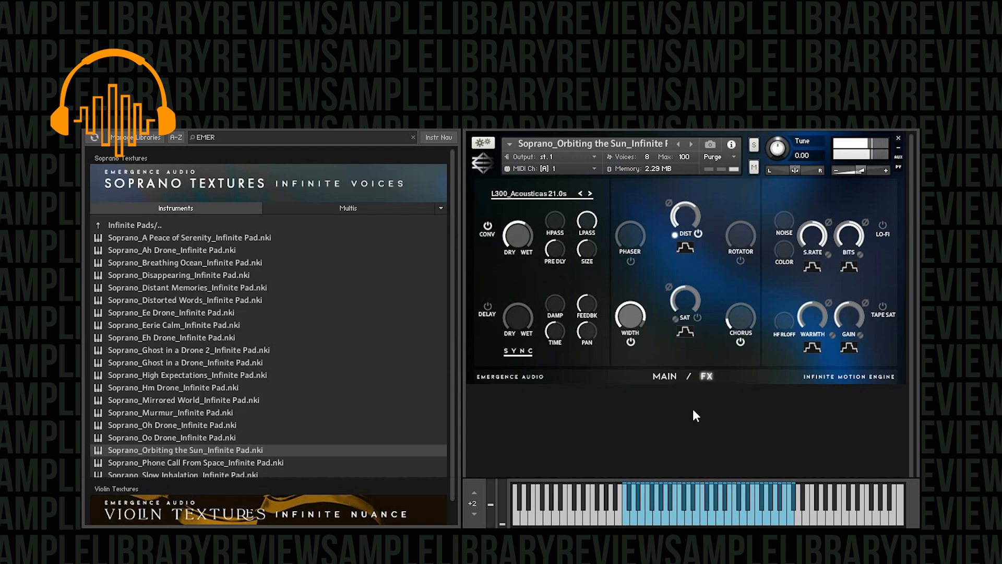
click(664, 377)
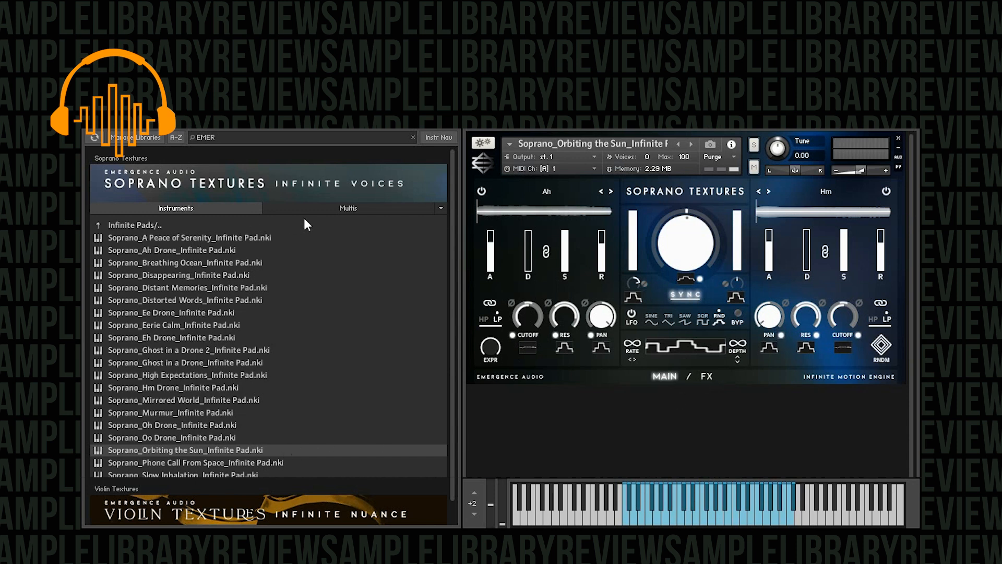
Replace the modified Orbiting the Sun pad with Soprano_Ah In Stereo_Pulses from the Pulses presets folder
click(144, 223)
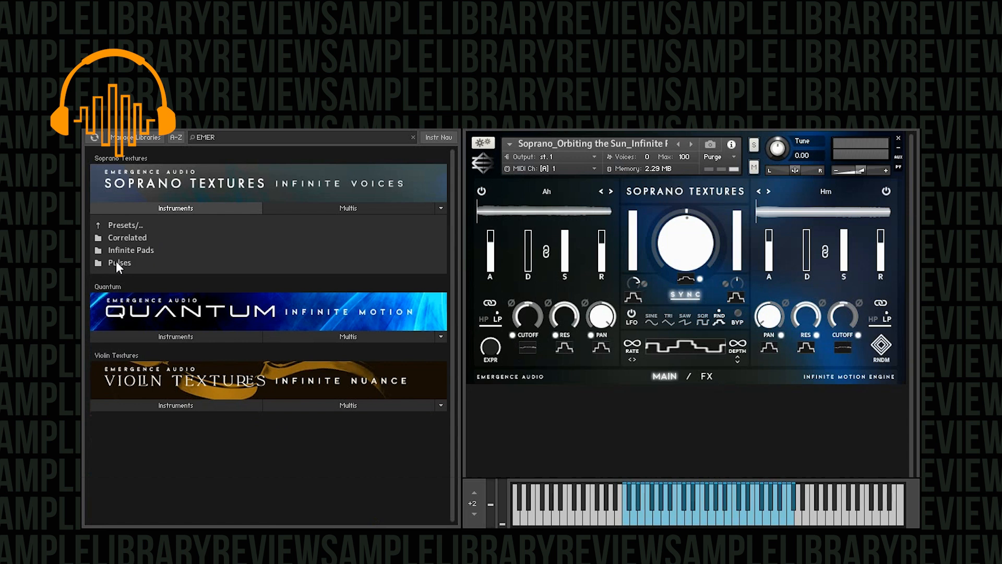
click(116, 262)
drag(159, 236, 663, 232)
click(712, 416)
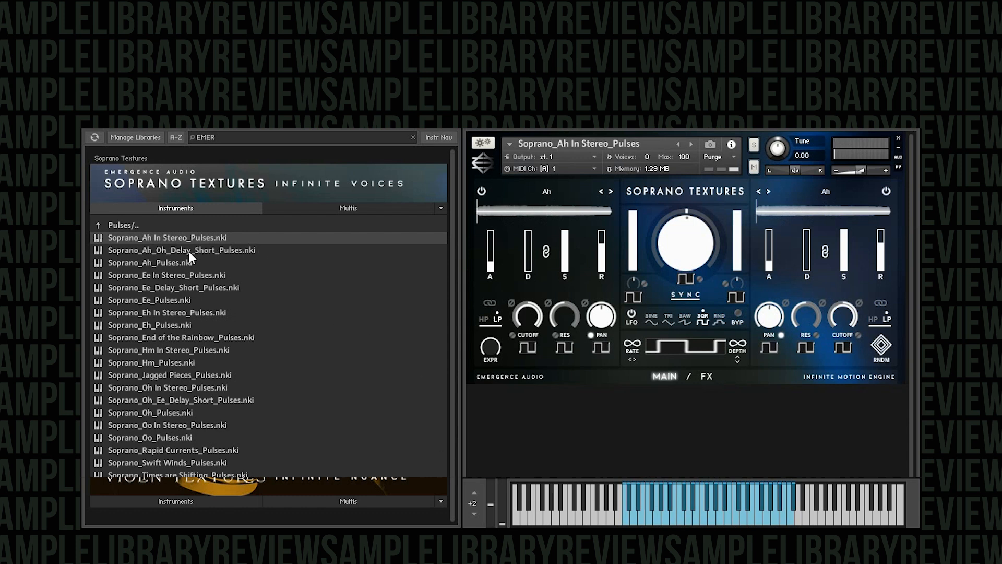
Replace the loaded preset with Soprano_Ah_Pulses for auditioning, followed by Soprano_Ee_Delay_Short_Pulses
drag(171, 264, 600, 421)
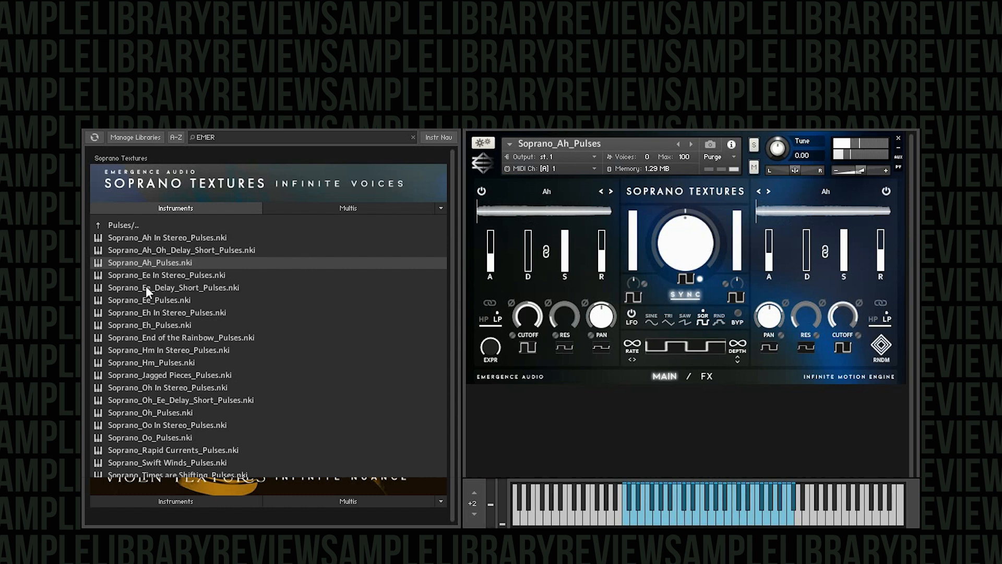
double_click(226, 287)
drag(226, 286, 606, 238)
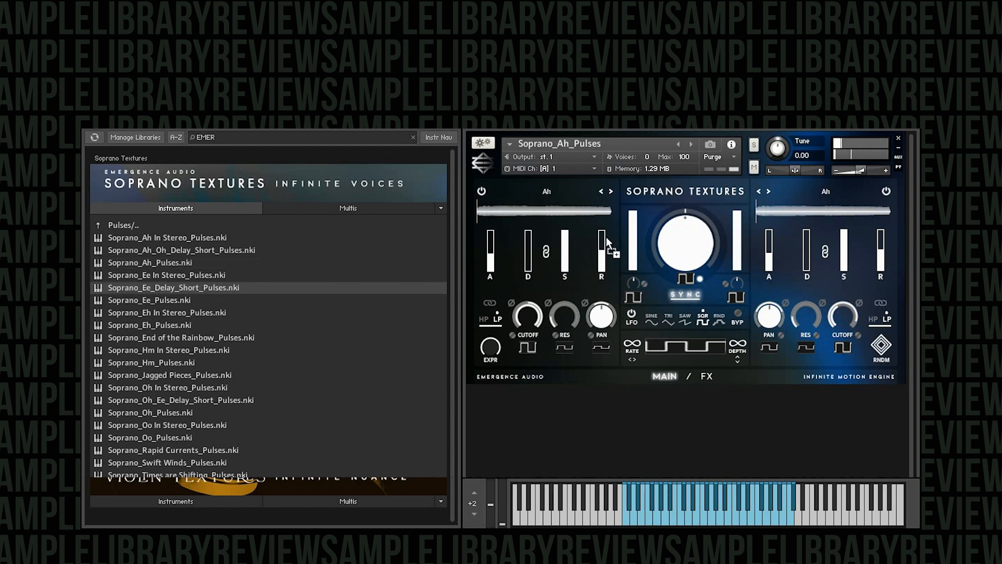
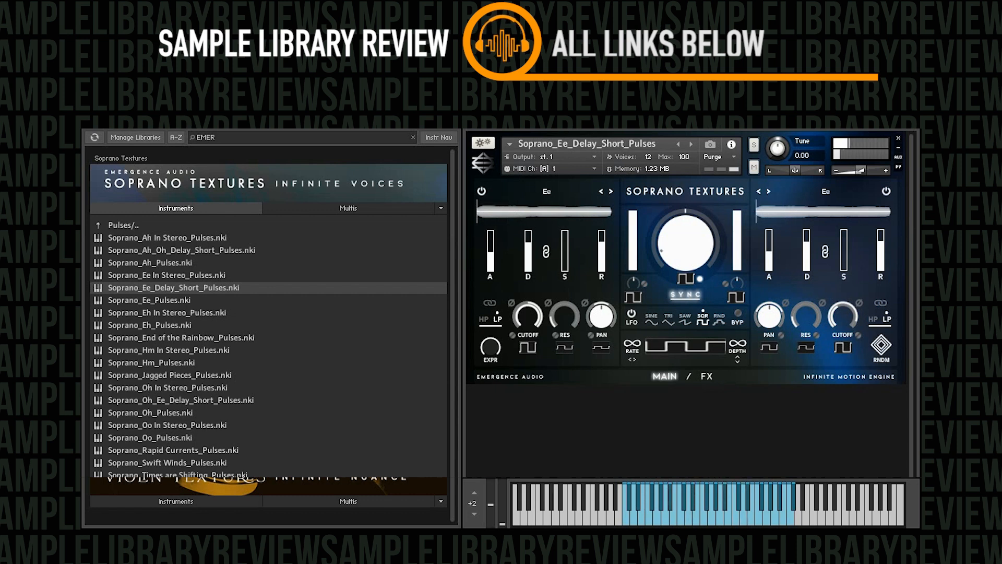
Replace the Ee delay preset with Soprano_Eh In Stereo_Pulses for auditioning, followed by Soprano_Jagged Pieces_Pulses
drag(191, 310, 709, 288)
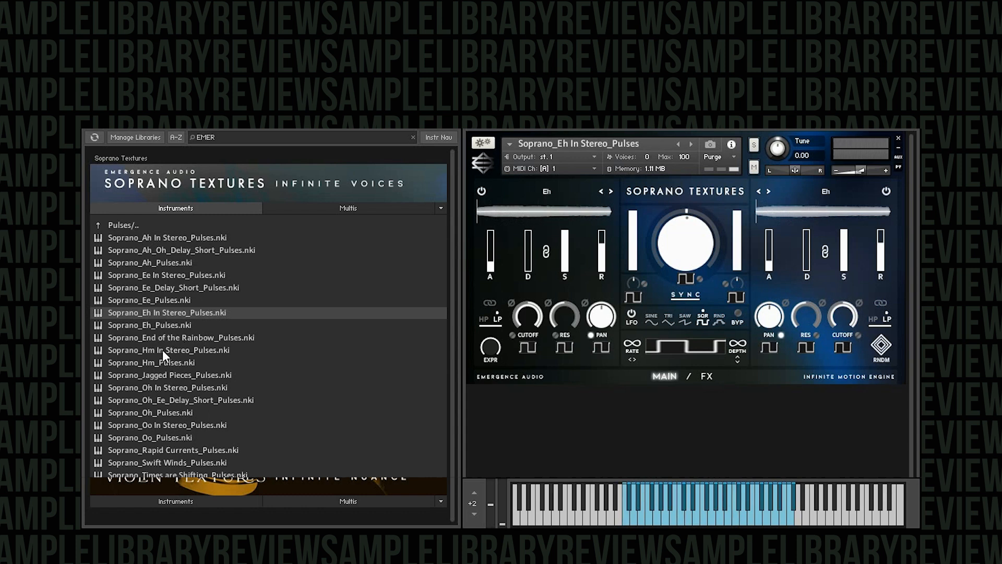
drag(164, 373, 656, 347)
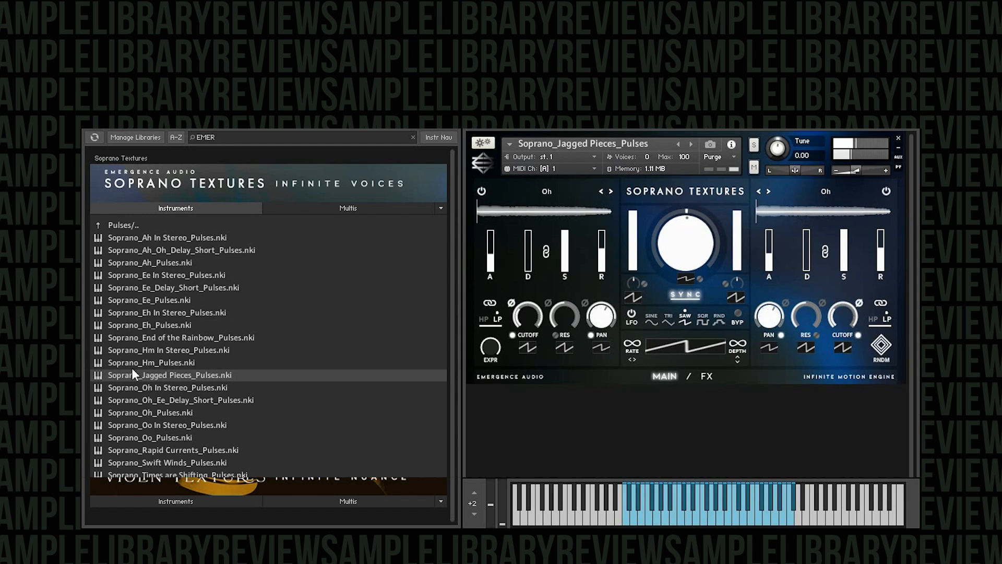
Replace the Jagged Pieces preset with Soprano_Rapid Currents_Pulses for auditioning, followed by Soprano_Times are Shifting_Pulses
drag(173, 449, 576, 450)
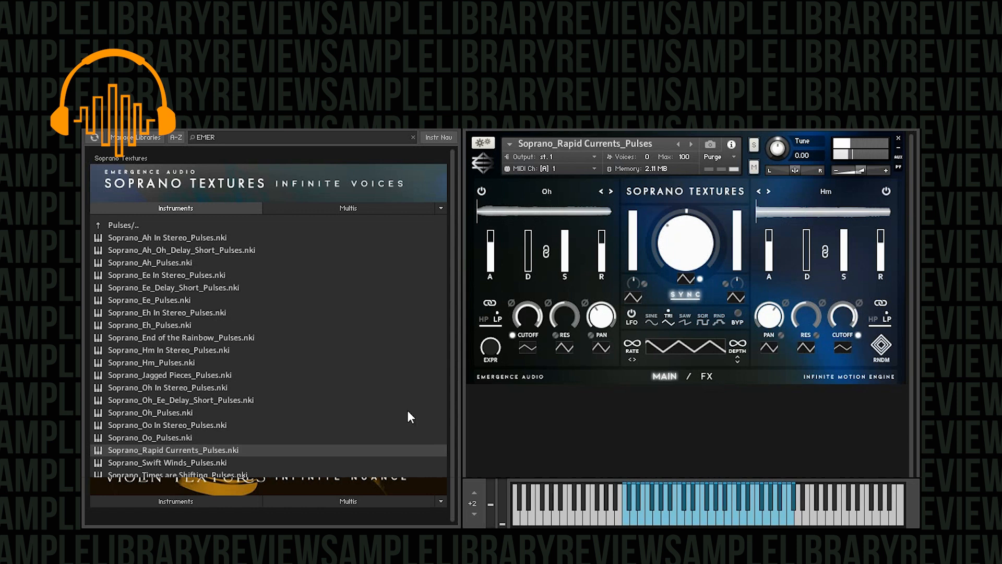
click(213, 474)
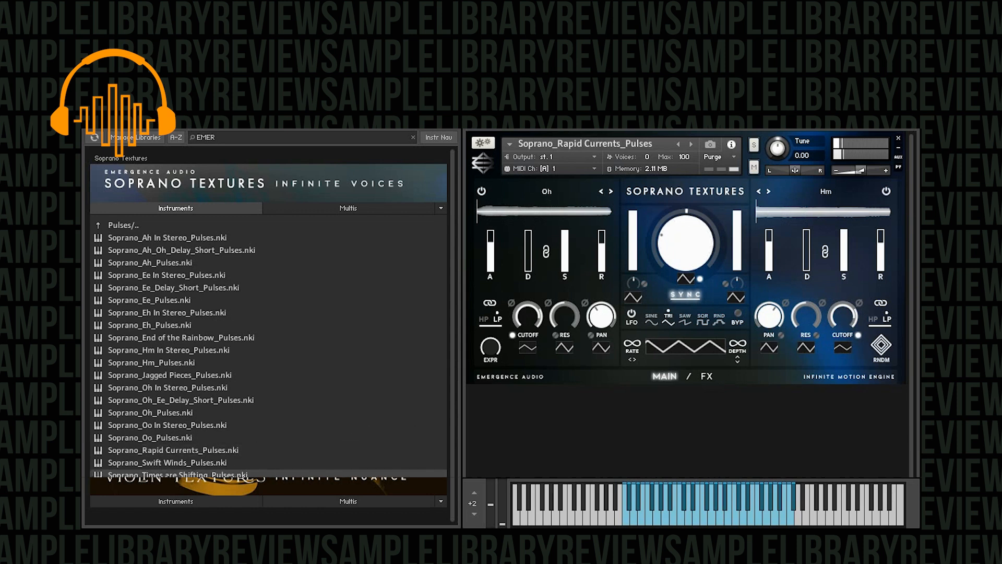
drag(628, 277, 664, 440)
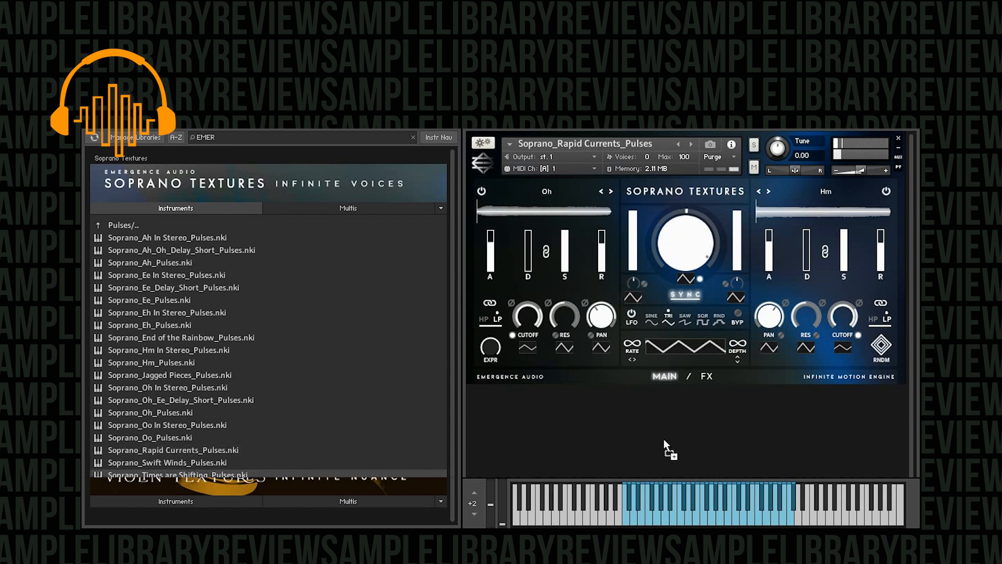